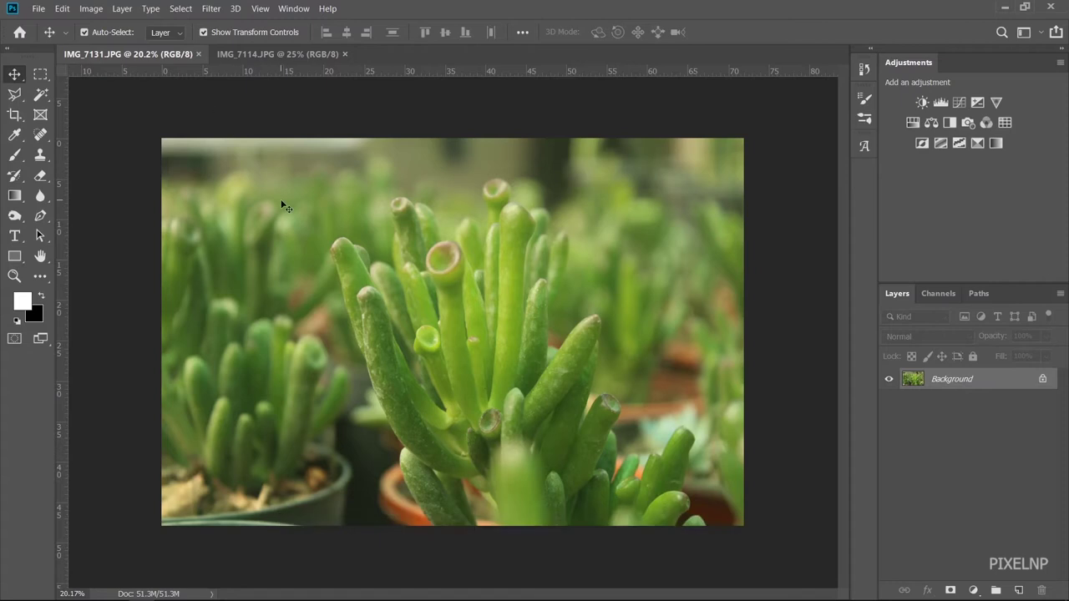
Step: Convert the succulent photo's Layer 0 into a smart object and launch the Camera Raw Filter on it
{"action": "left_click", "coordinate": [214, 11]}
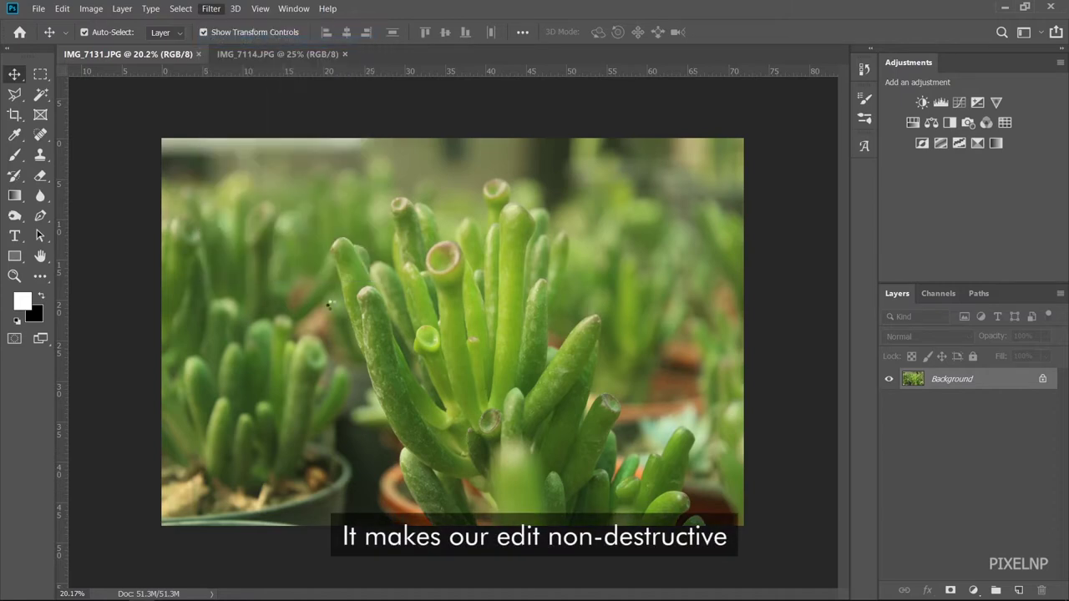
{"action": "left_click", "coordinate": [284, 111]}
{"action": "left_click", "coordinate": [215, 9]}
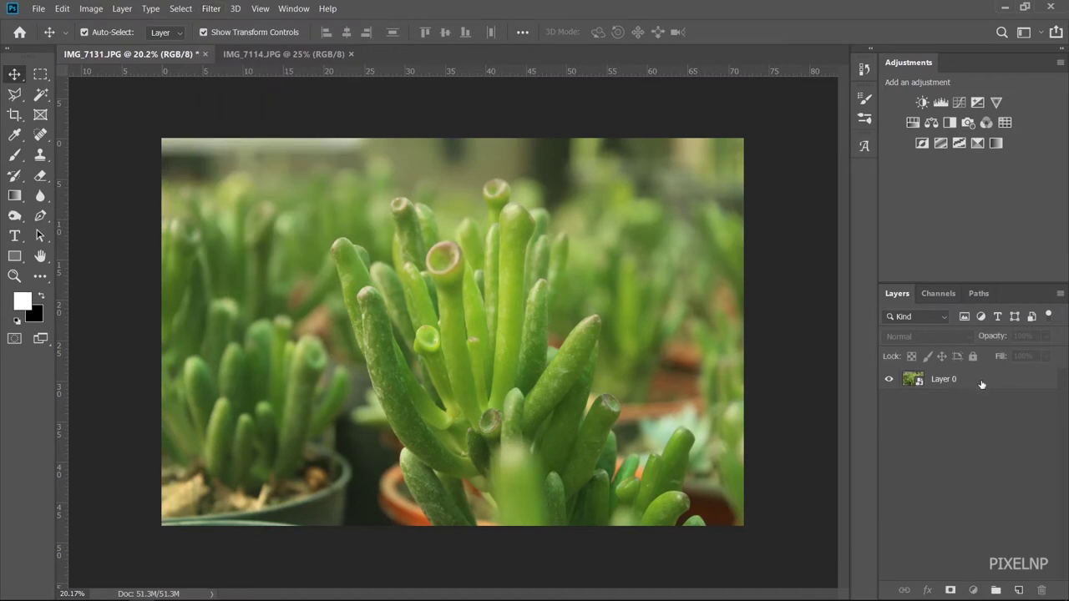
{"action": "left_click", "coordinate": [919, 380]}
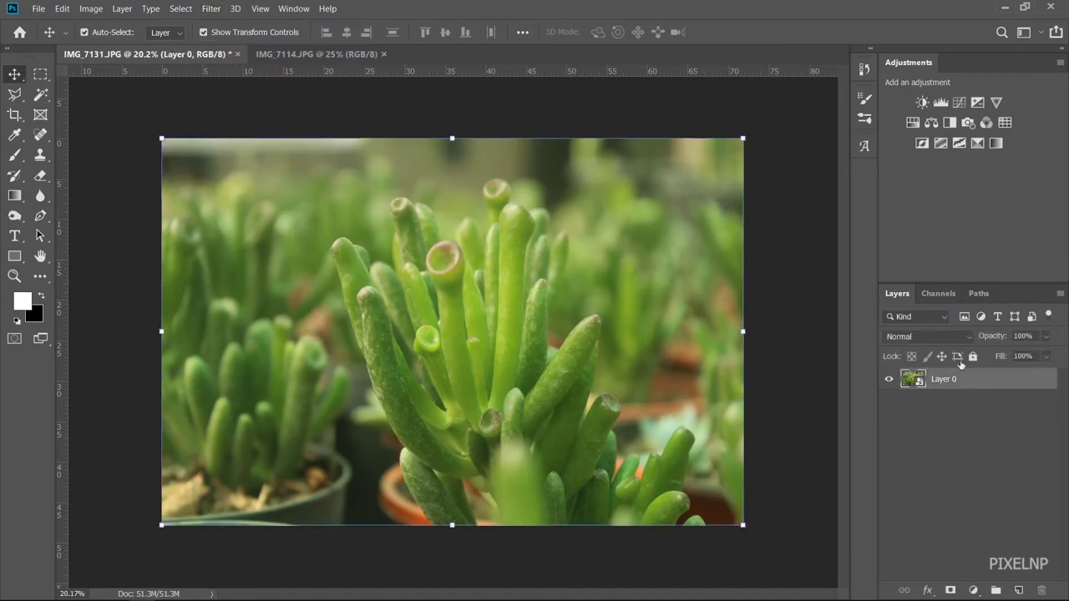
{"action": "left_click", "coordinate": [215, 9]}
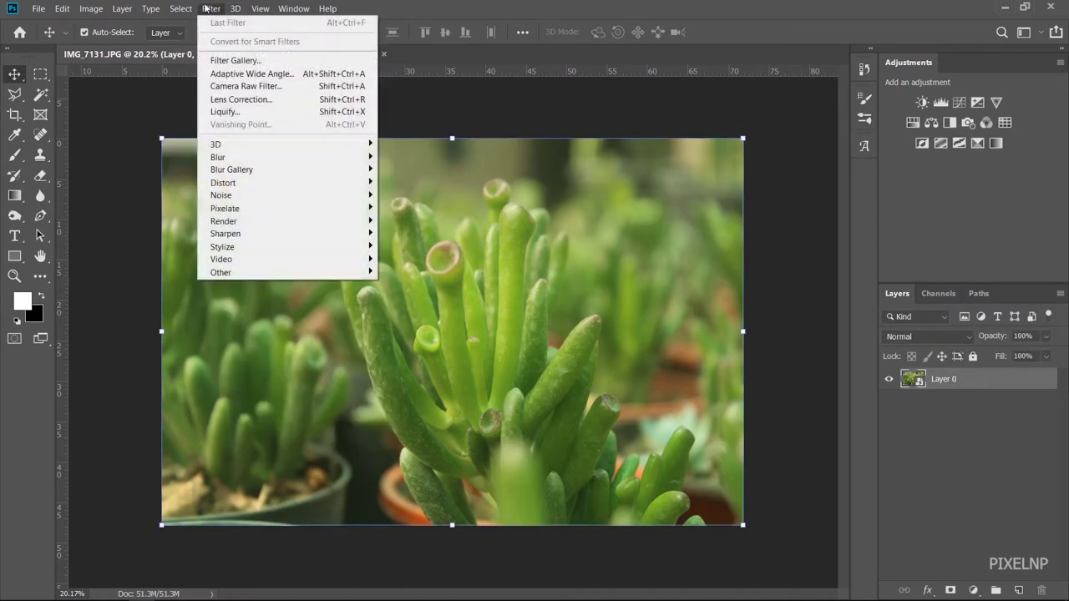
{"action": "left_click", "coordinate": [242, 86]}
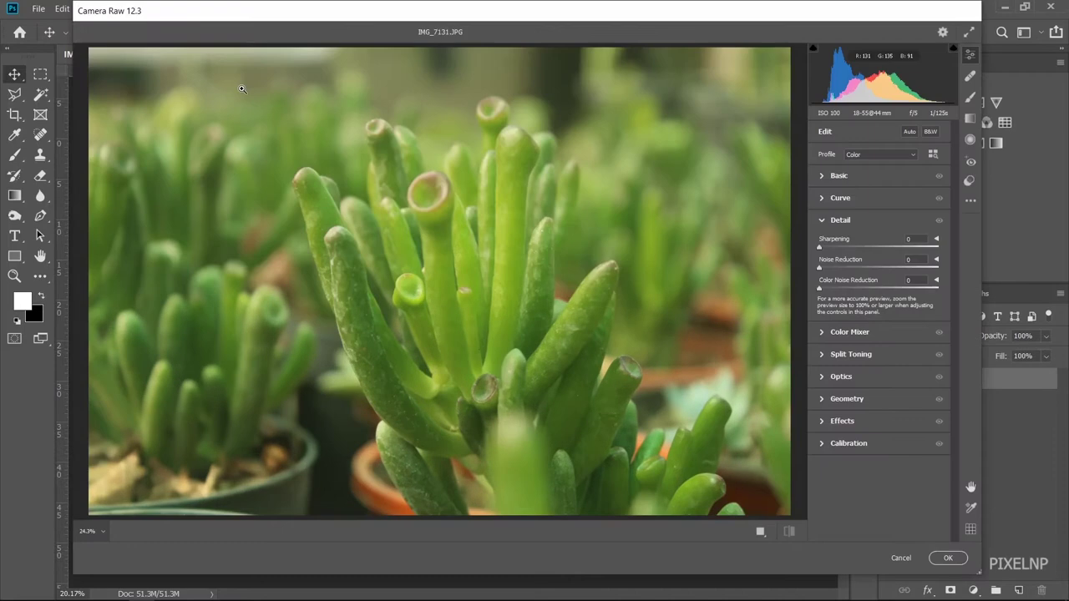
Step: In Basic, set Contrast +19, Highlights -21, Shadows +20, Whites +56, Blacks -39 and Clarity +7
{"action": "left_click", "coordinate": [829, 177]}
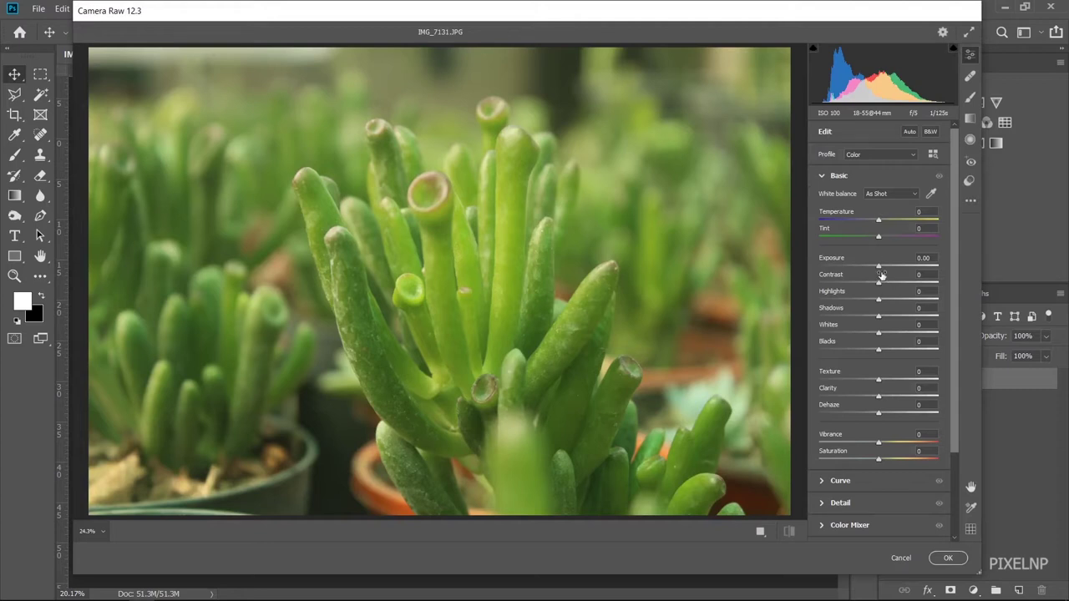
{"action": "left_click_drag", "start_coordinate": [878, 284], "coordinate": [889, 287]}
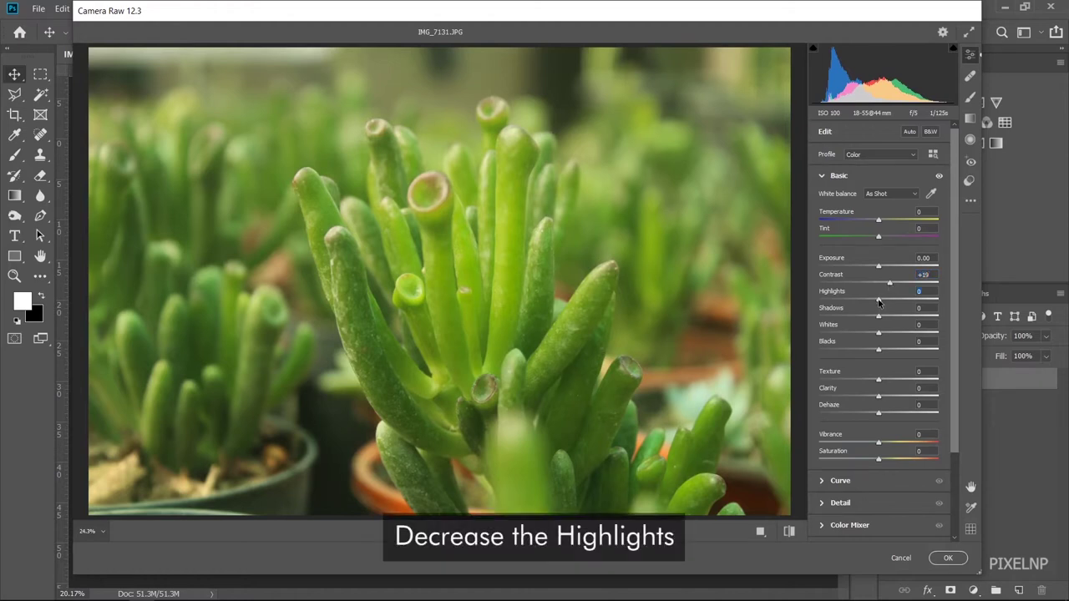
{"action": "mouse_move", "coordinate": [878, 303]}
{"action": "left_mouse_down"}
{"action": "mouse_move", "coordinate": [867, 302]}
{"action": "mouse_move", "coordinate": [893, 320]}
{"action": "left_mouse_up"}
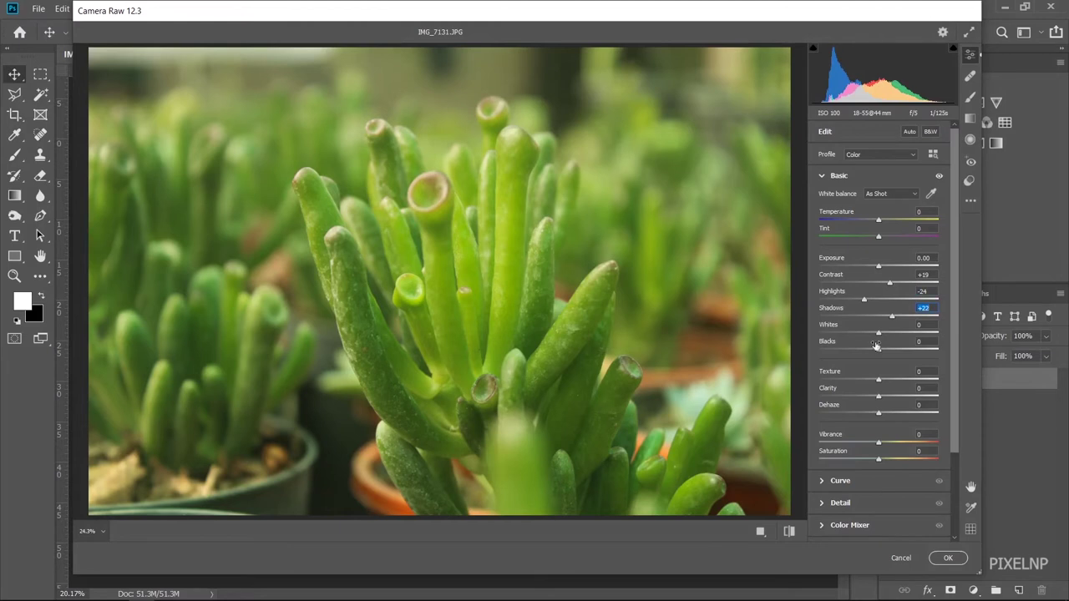
{"action": "key", "text": "alt"}
{"action": "left_click_drag", "start_coordinate": [877, 339], "coordinate": [893, 335]}
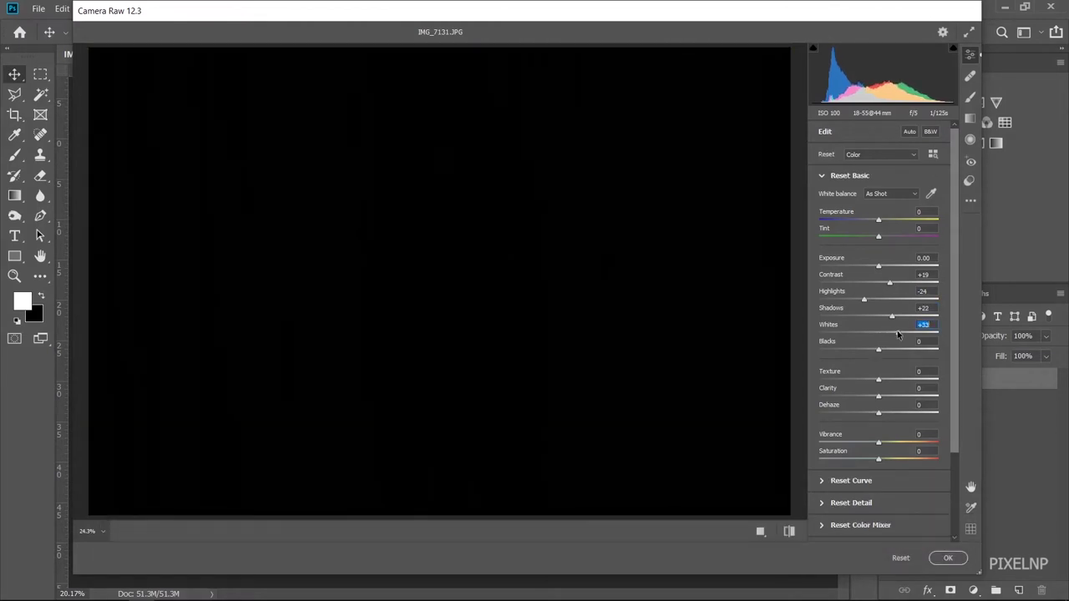
{"action": "mouse_move", "coordinate": [893, 335]}
{"action": "left_mouse_down"}
{"action": "mouse_move", "coordinate": [912, 335]}
{"action": "mouse_move", "coordinate": [855, 355]}
{"action": "left_mouse_up"}
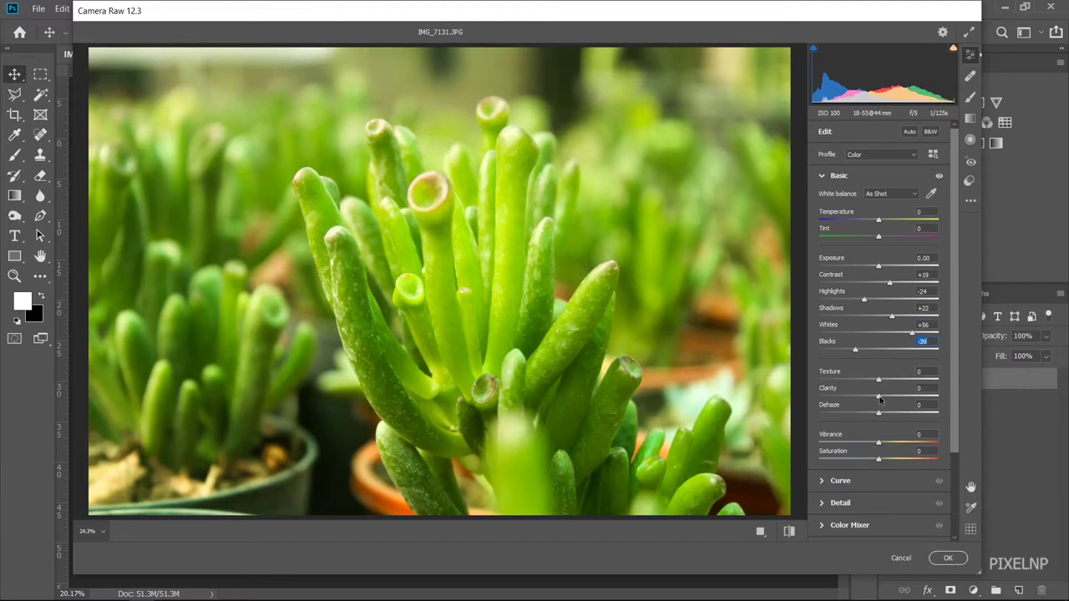
{"action": "left_click_drag", "start_coordinate": [880, 401], "coordinate": [883, 399]}
{"action": "left_click_drag", "start_coordinate": [865, 301], "coordinate": [889, 320]}
{"action": "scroll", "coordinate": [949, 413], "scroll_direction": "down", "scroll_amount": 2}
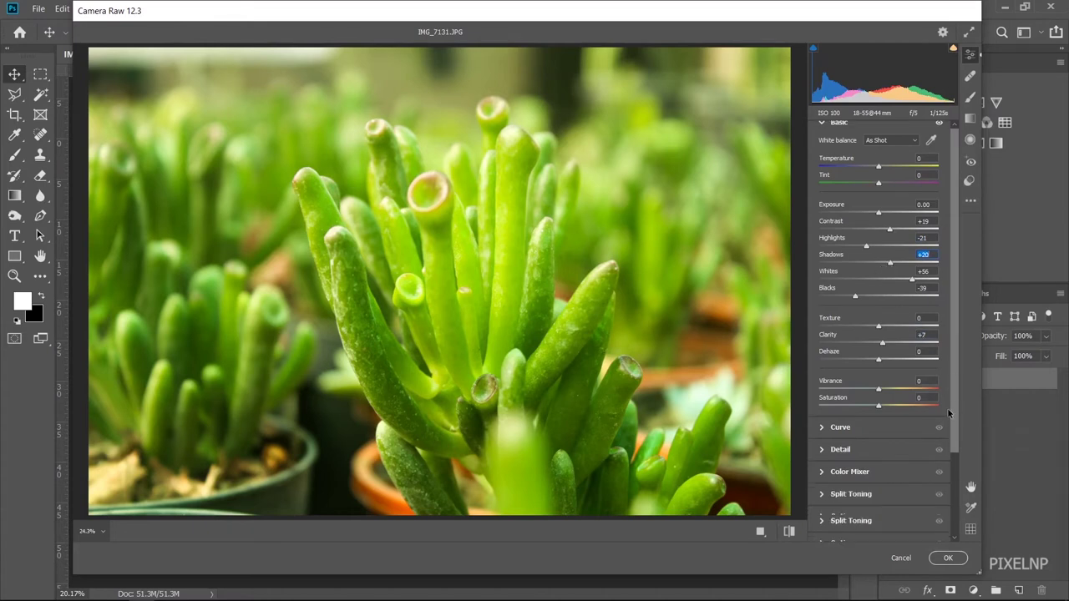
{"action": "scroll", "coordinate": [951, 403], "scroll_direction": "down", "scroll_amount": 2}
Step: Set the succulent's Vibrance to +12 and its Detail sharpening amount to 13
{"action": "left_click", "coordinate": [884, 338]}
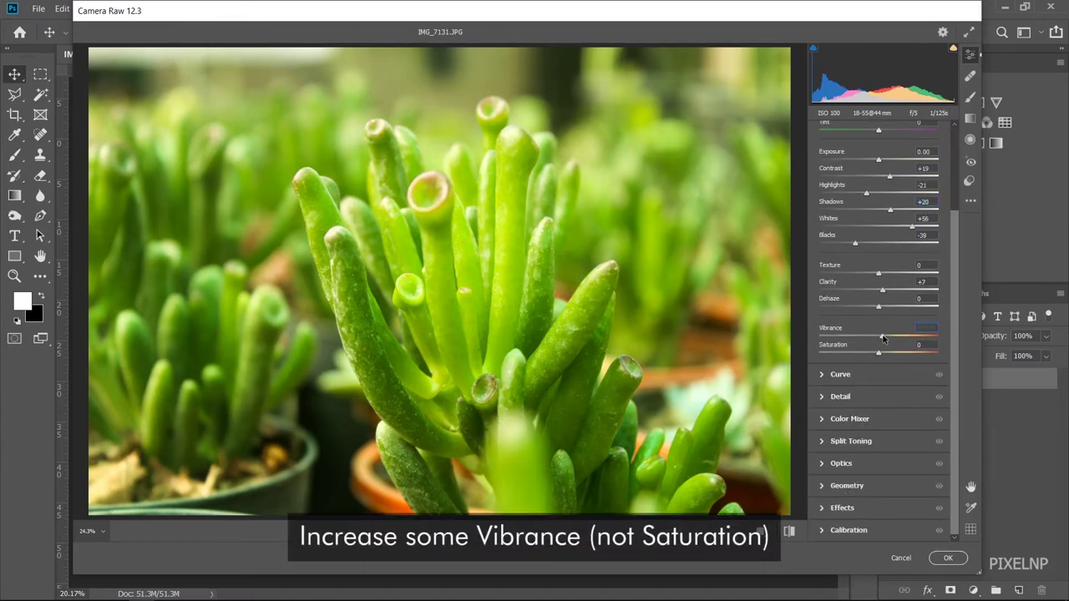
{"action": "left_click_drag", "start_coordinate": [884, 337], "coordinate": [886, 338]}
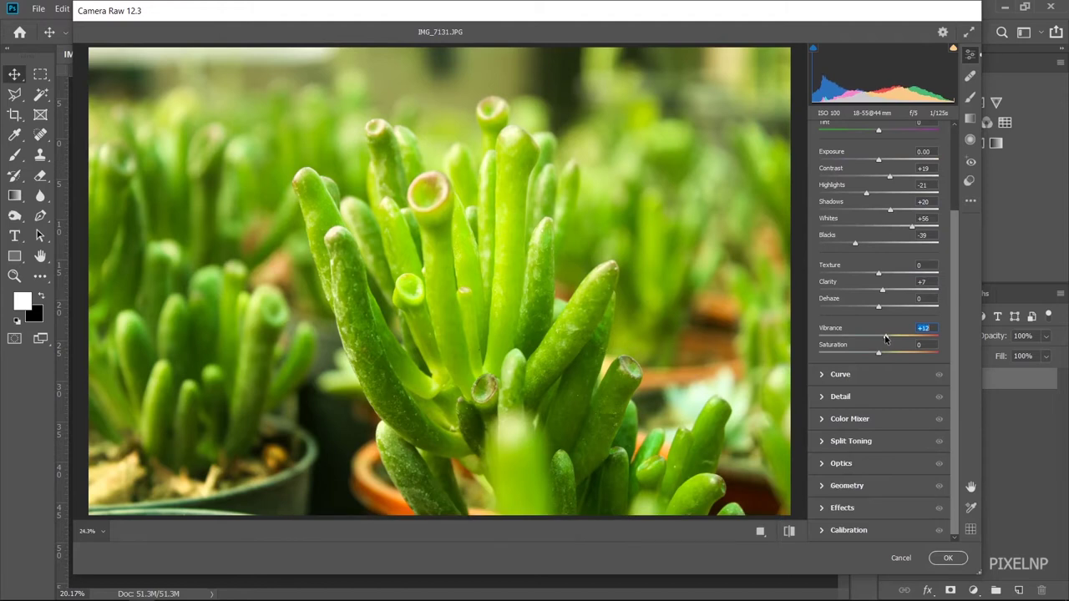
{"action": "left_click", "coordinate": [821, 397]}
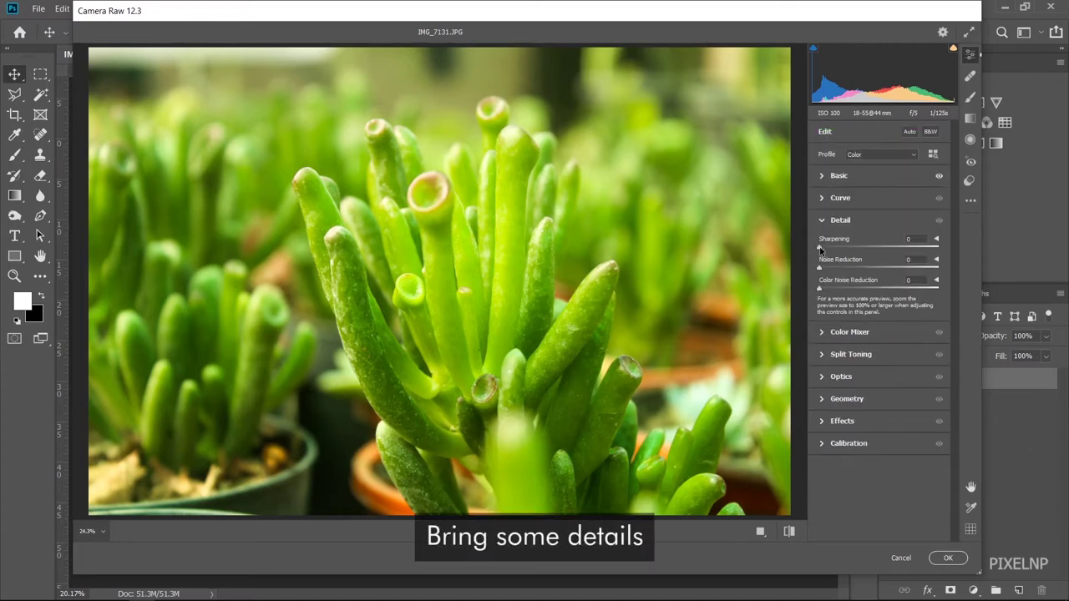
{"action": "left_click_drag", "start_coordinate": [822, 251], "coordinate": [829, 254]}
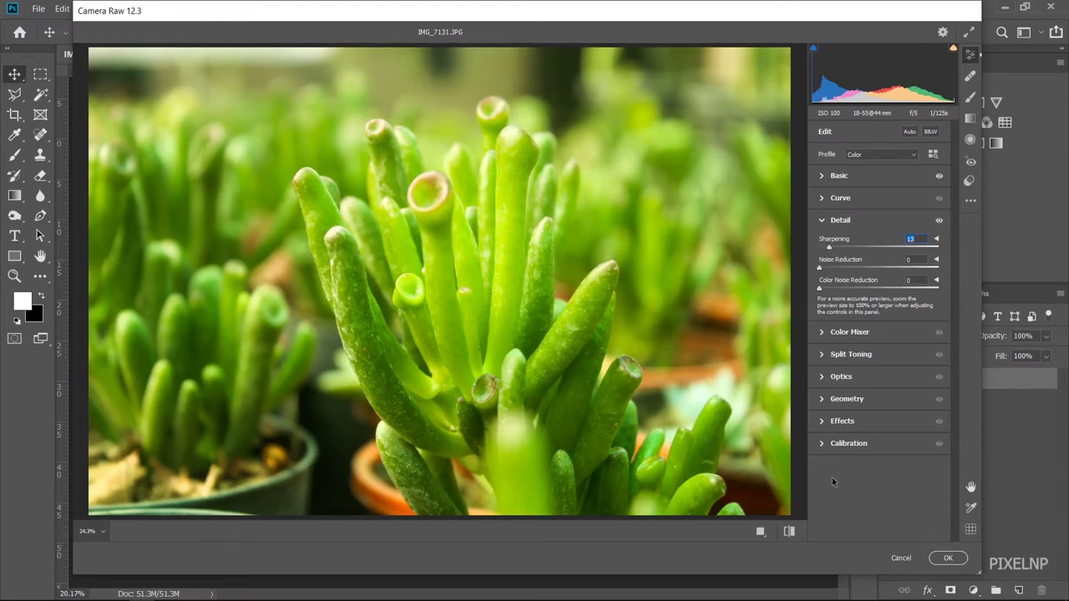
Step: Add a -13 vignette and apply the Camera Raw Filter as a smart filter on Layer 0
{"action": "left_click", "coordinate": [827, 423]}
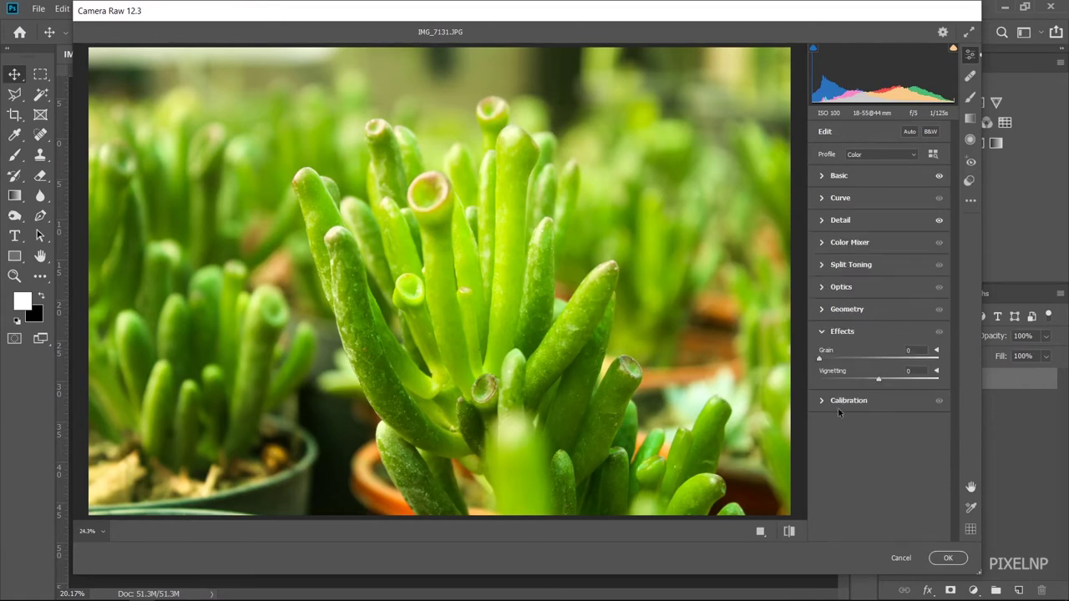
{"action": "left_click_drag", "start_coordinate": [878, 379], "coordinate": [872, 380]}
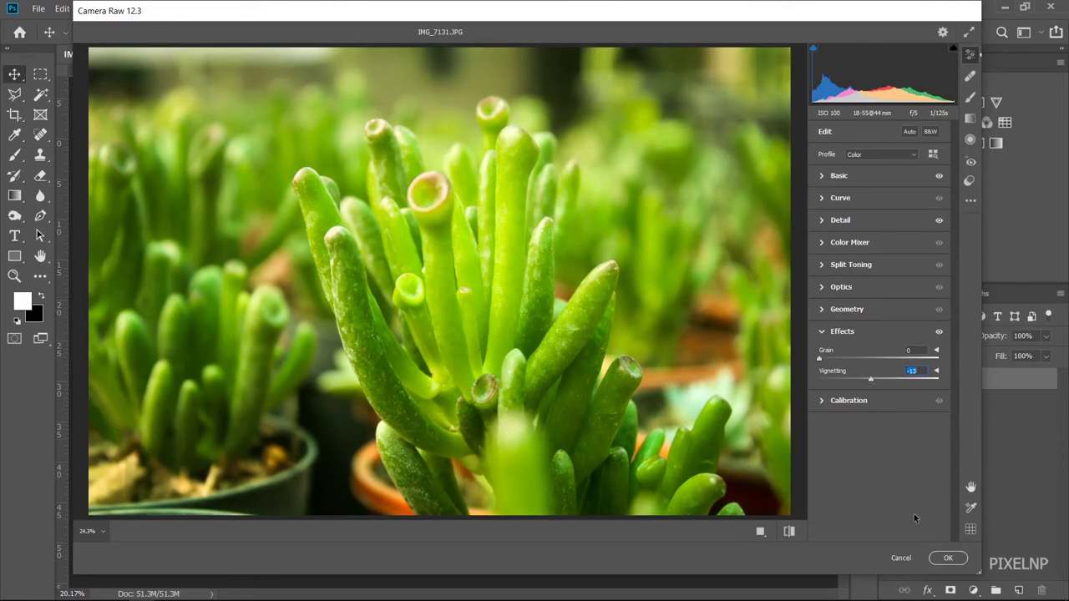
{"action": "left_click", "coordinate": [947, 558]}
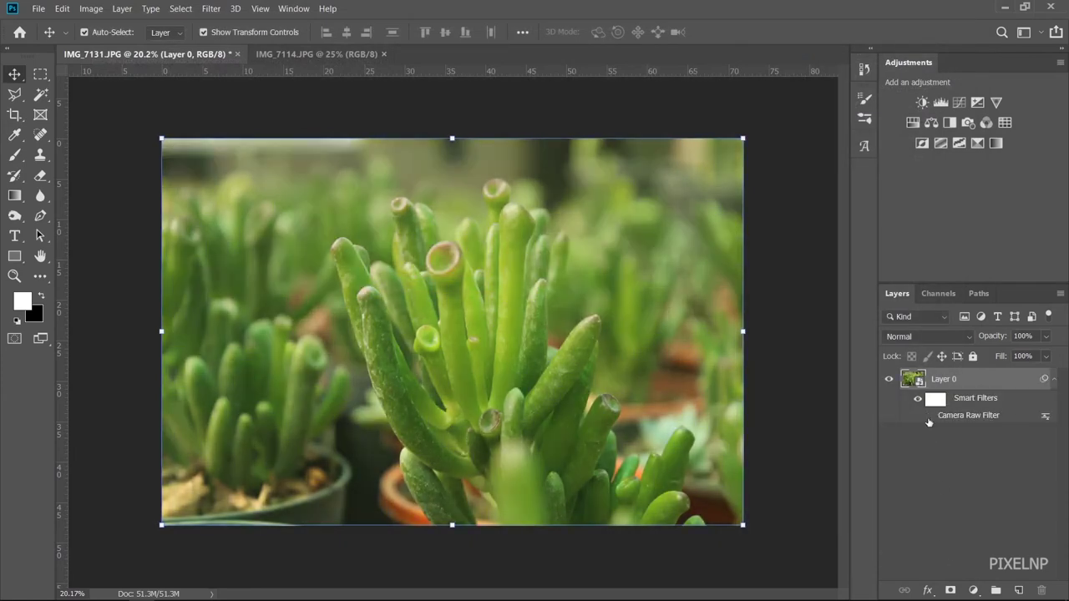
Step: Turn the succulent's Camera Raw filter back on and switch to the IMG_7114 cyclamen photo
{"action": "left_click", "coordinate": [930, 416]}
{"action": "left_click", "coordinate": [798, 355]}
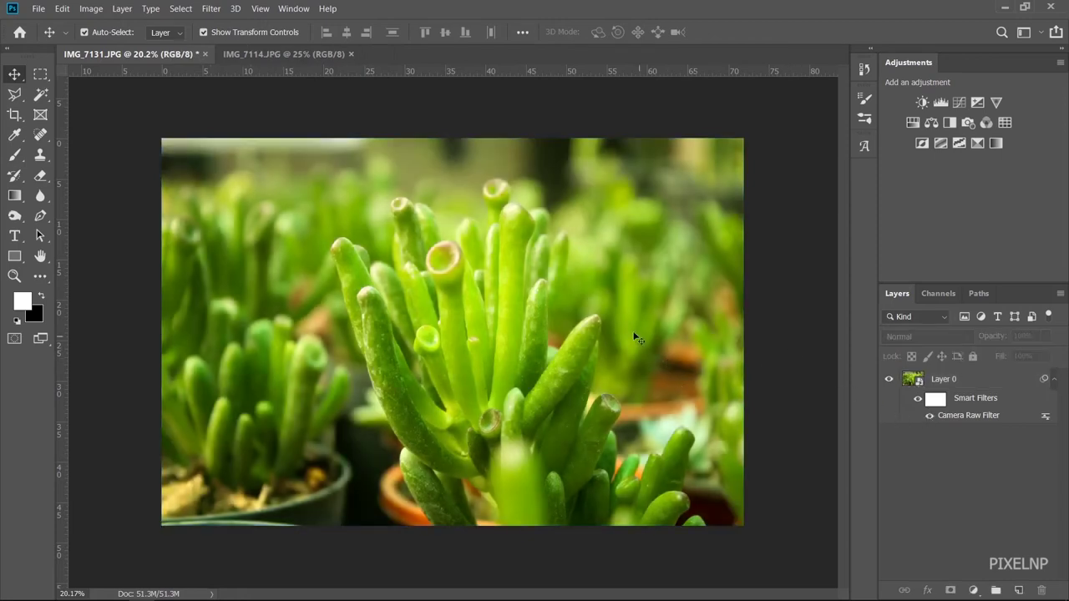
{"action": "left_click", "coordinate": [288, 53]}
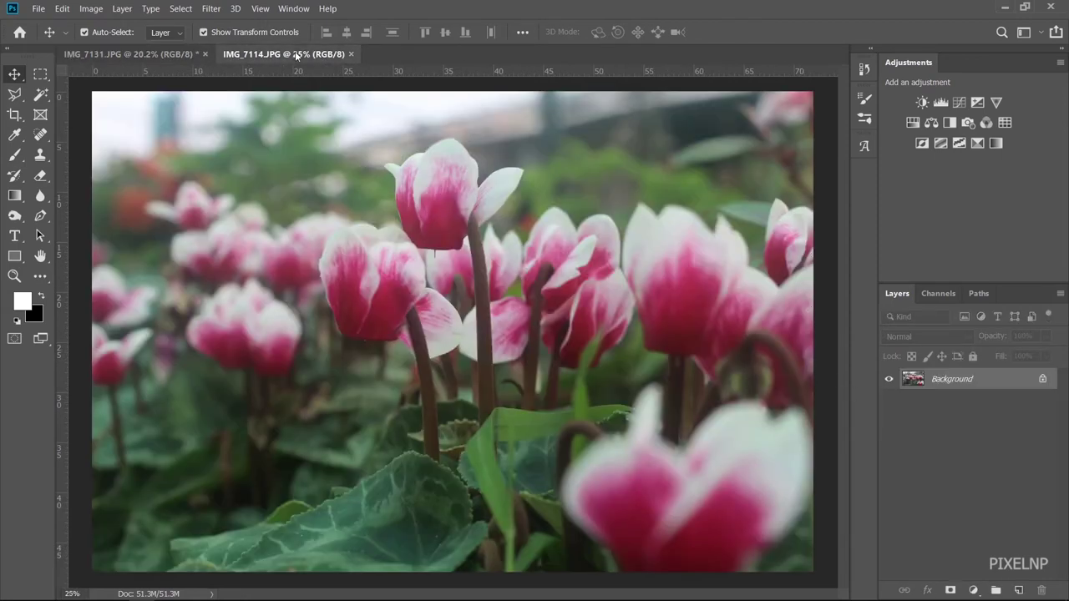
Step: Convert the cyclamen photo for smart filters and open Camera Raw with the Basic panel expanded
{"action": "left_click", "coordinate": [217, 10]}
{"action": "left_click", "coordinate": [251, 39]}
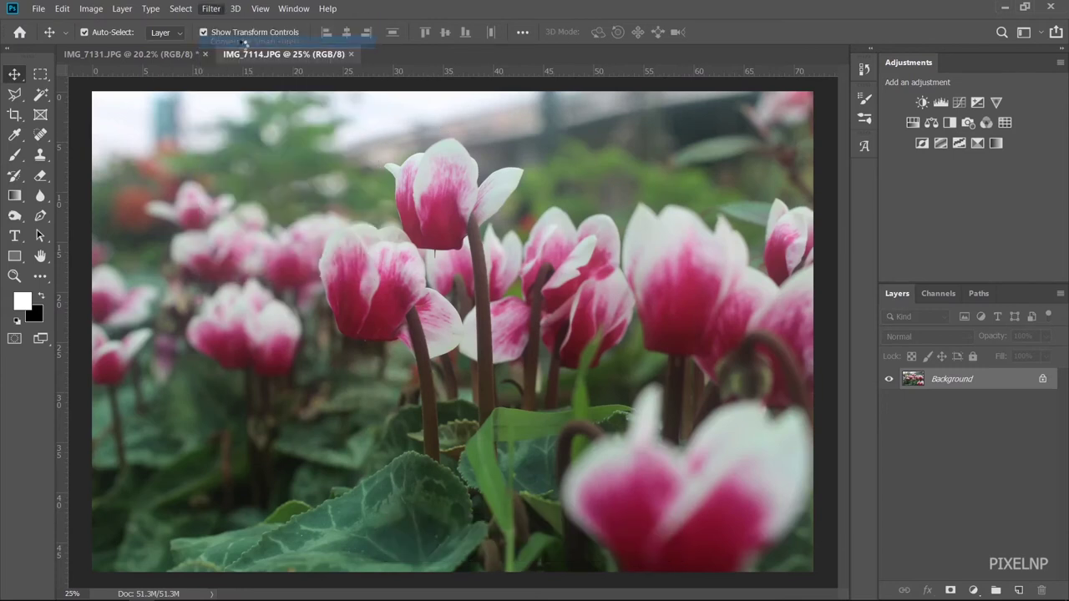
{"action": "left_click", "coordinate": [211, 10]}
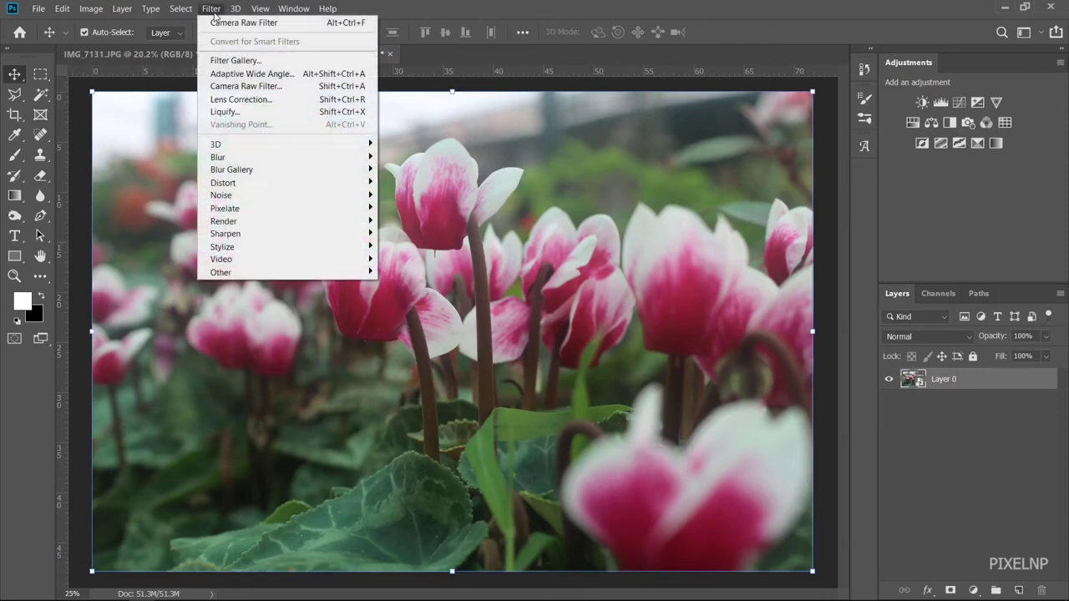
{"action": "left_click", "coordinate": [246, 86]}
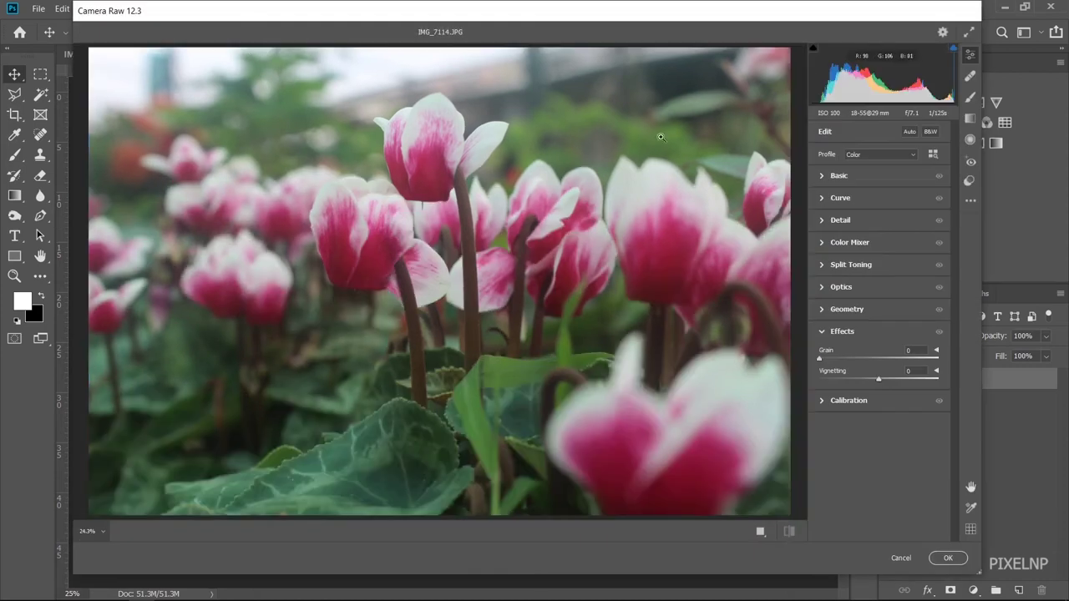
{"action": "left_click", "coordinate": [839, 177]}
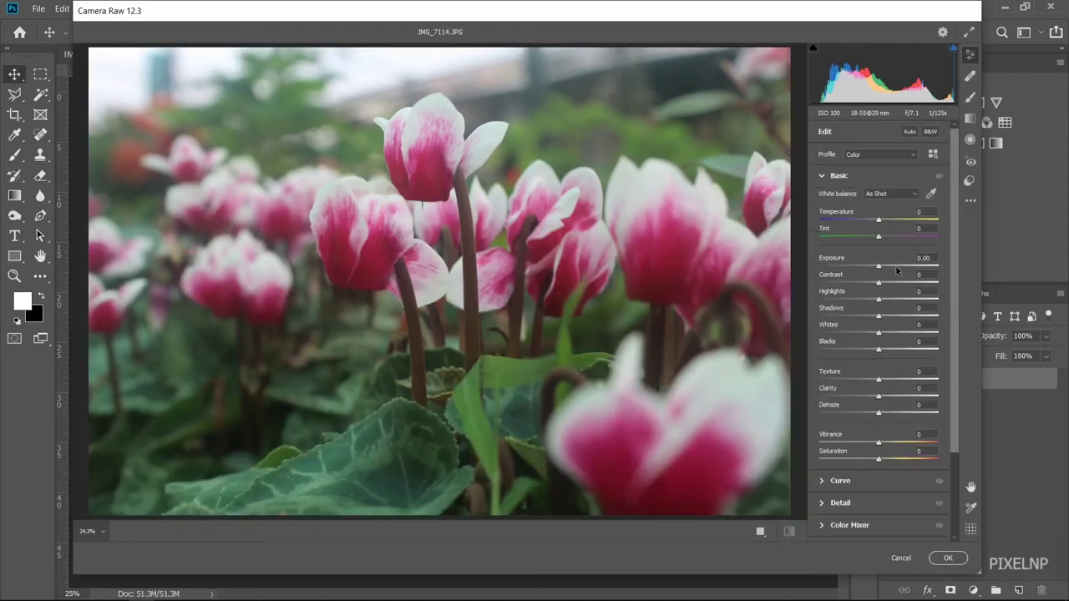
Step: Give the cyclamen contrast +14, lower highlights, shadows +43, whites +27, blacks -49, clarity +6, vibrance +20
{"action": "left_click_drag", "start_coordinate": [880, 283], "coordinate": [891, 285]}
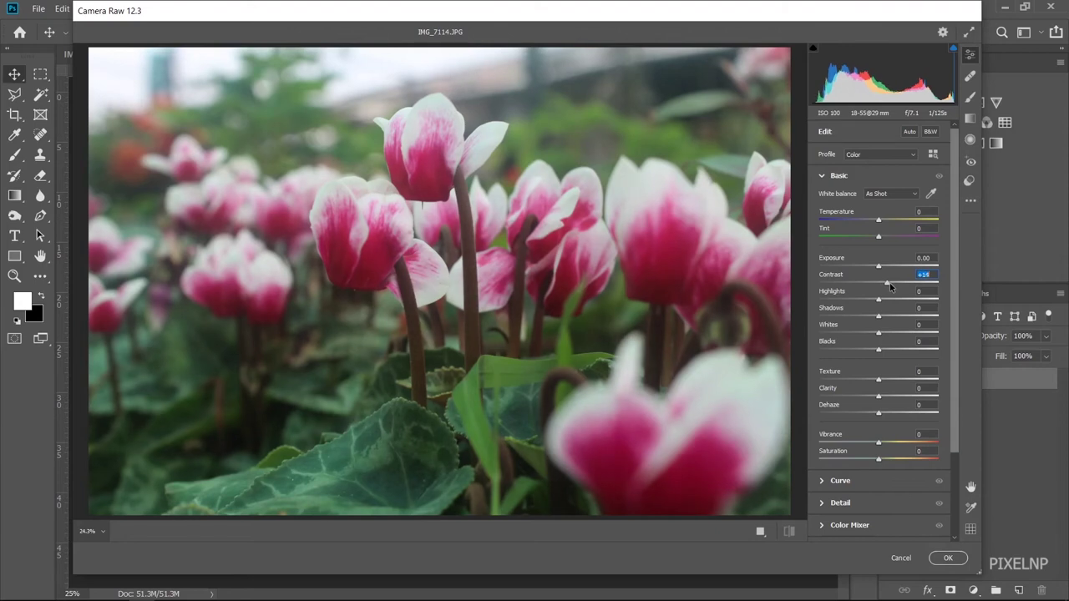
{"action": "left_click_drag", "start_coordinate": [879, 301], "coordinate": [864, 302]}
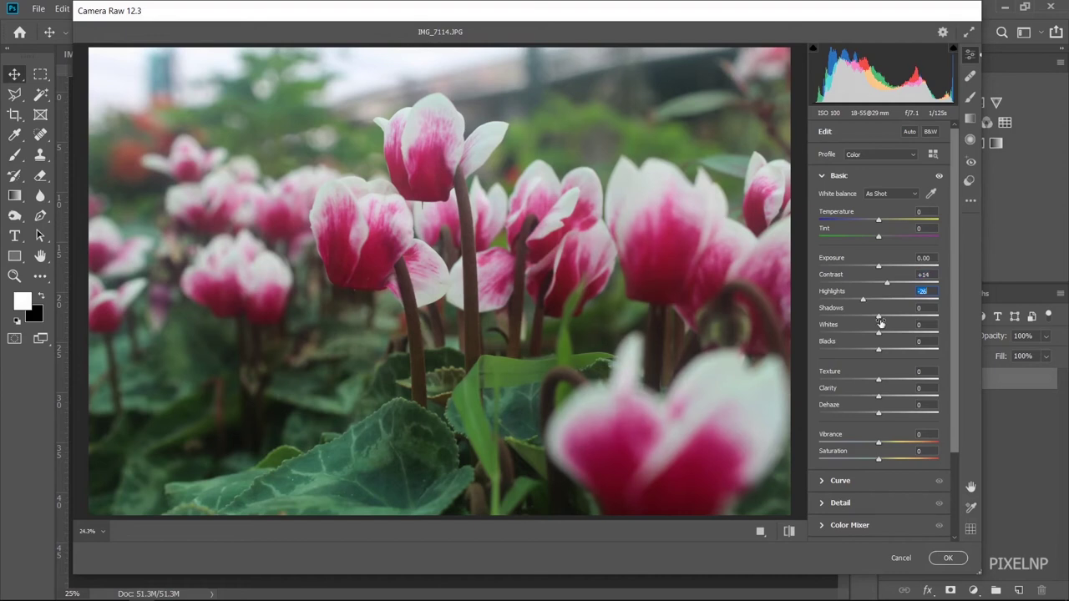
{"action": "mouse_move", "coordinate": [879, 322]}
{"action": "left_mouse_down"}
{"action": "mouse_move", "coordinate": [906, 322]}
{"action": "mouse_move", "coordinate": [850, 351]}
{"action": "left_mouse_up"}
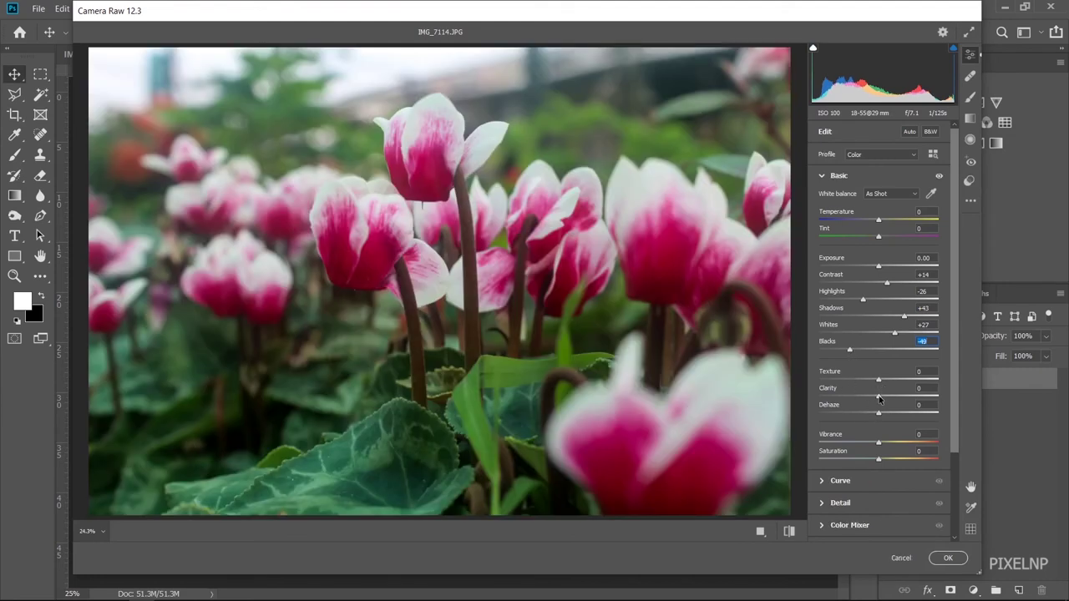
{"action": "left_click_drag", "start_coordinate": [878, 396], "coordinate": [881, 396]}
{"action": "left_click_drag", "start_coordinate": [882, 446], "coordinate": [894, 446]}
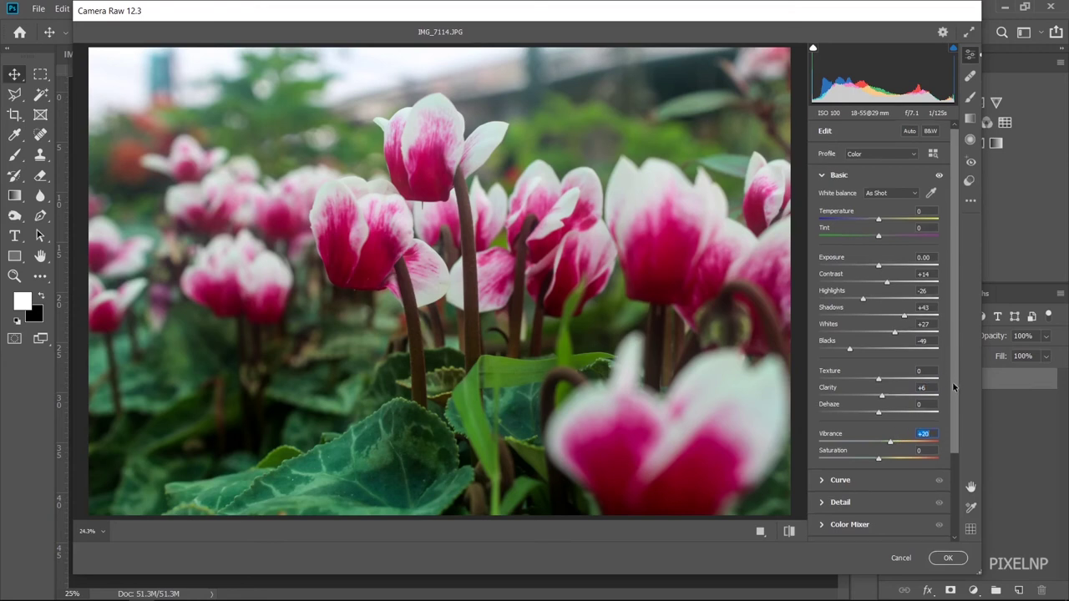
{"action": "left_click_drag", "start_coordinate": [957, 359], "coordinate": [957, 447]}
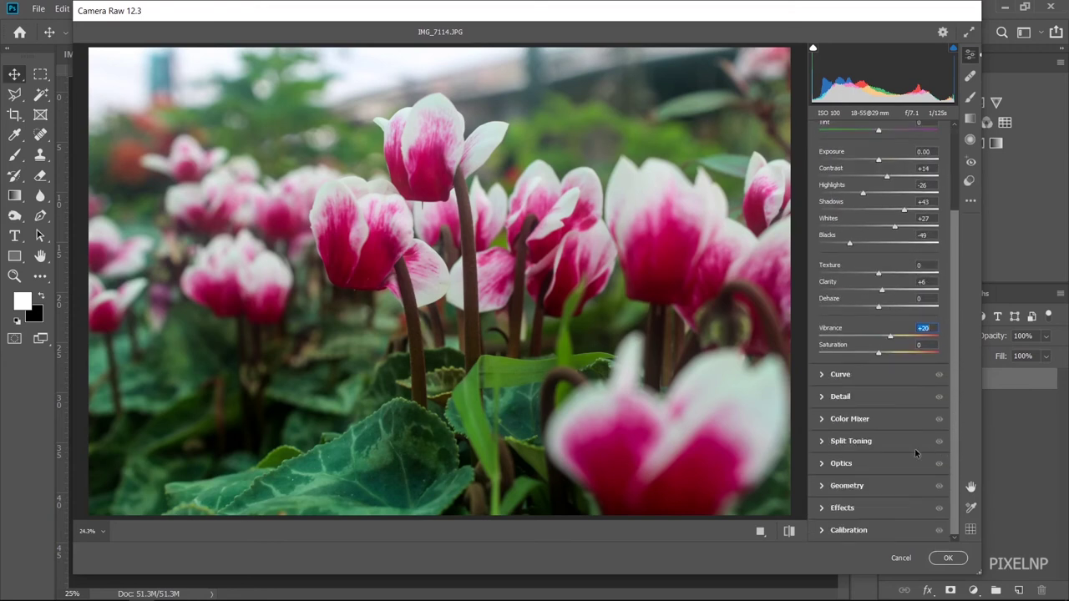
{"action": "left_click", "coordinate": [823, 419]}
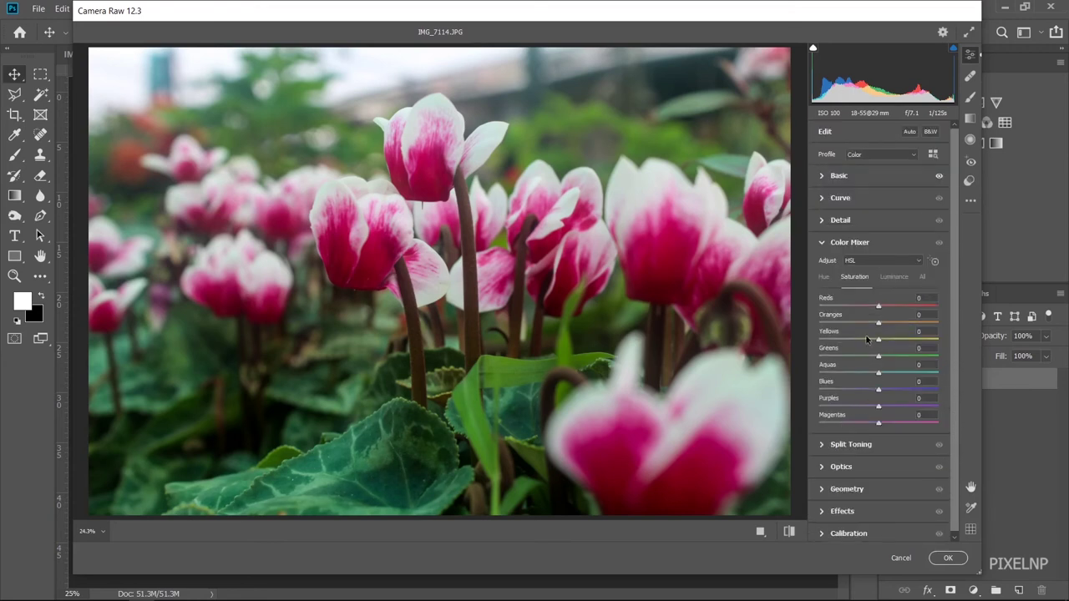
Step: Lower the cyclamen's red saturation to -15 and orange saturation to -6 in HSL
{"action": "mouse_move", "coordinate": [878, 307]}
{"action": "left_mouse_down"}
{"action": "mouse_move", "coordinate": [867, 309]}
{"action": "mouse_move", "coordinate": [881, 336]}
{"action": "mouse_move", "coordinate": [869, 308]}
{"action": "left_mouse_up"}
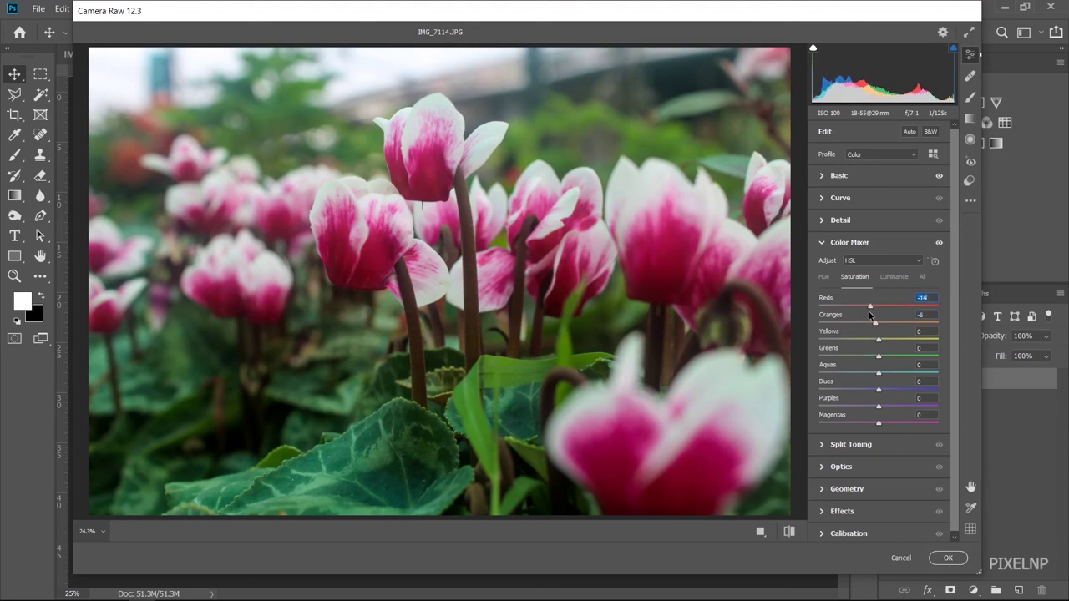
{"action": "scroll", "coordinate": [957, 364], "scroll_direction": "down", "scroll_amount": 1}
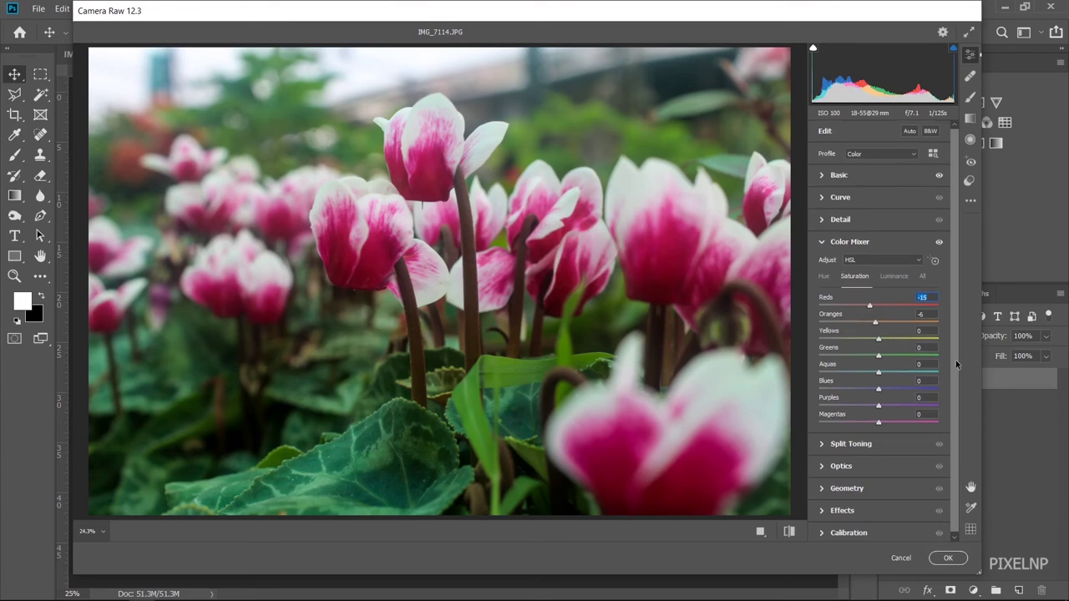
{"action": "left_click", "coordinate": [822, 511]}
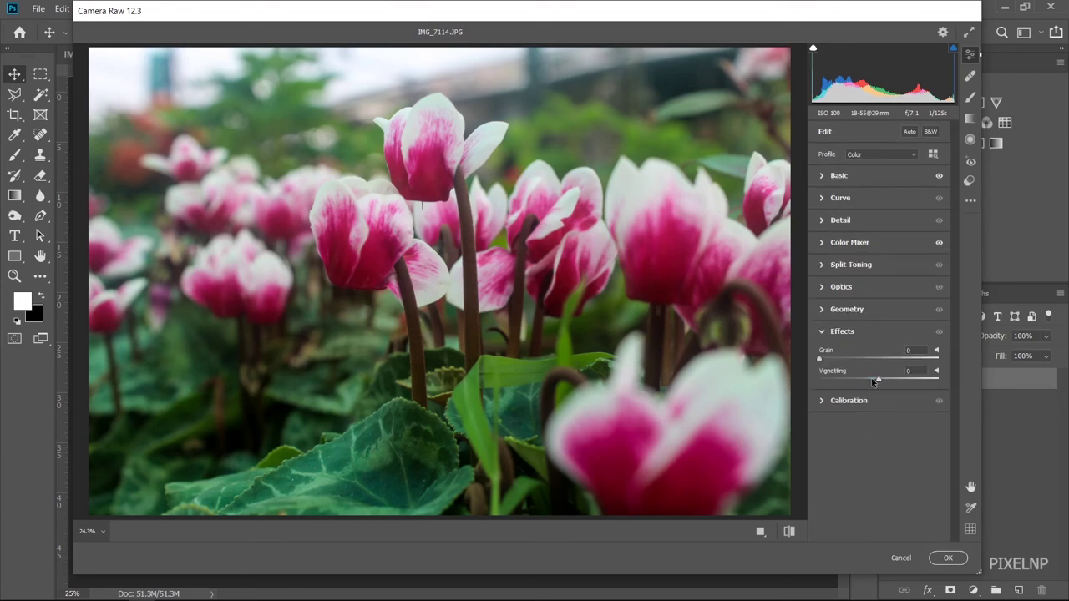
Step: Add a -18 vignette to the cyclamen photo and apply the Camera Raw edits
{"action": "left_click_drag", "start_coordinate": [878, 381], "coordinate": [868, 382]}
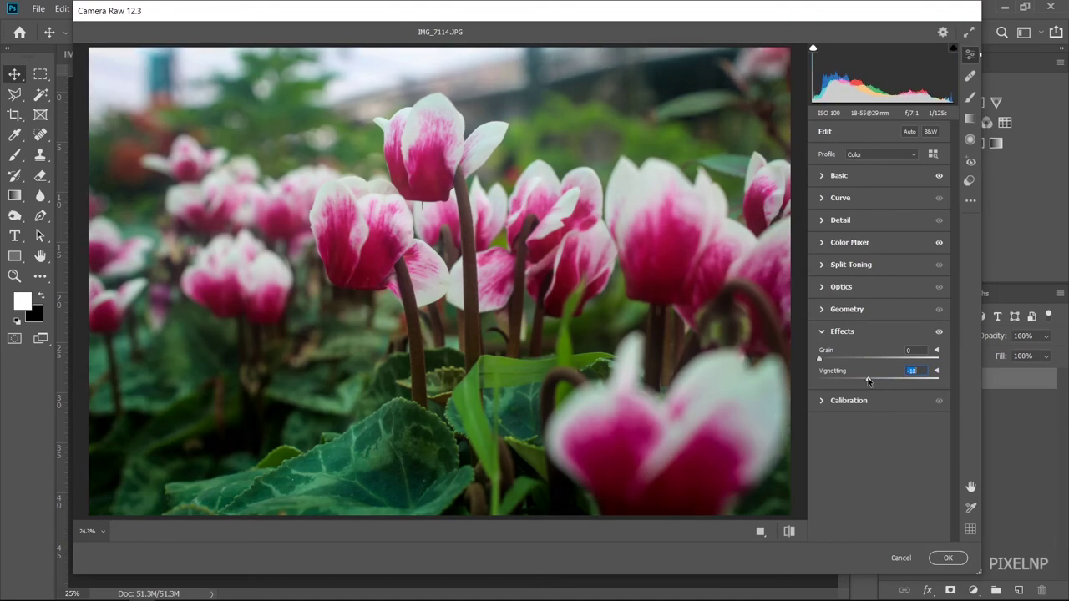
{"action": "left_click", "coordinate": [942, 558]}
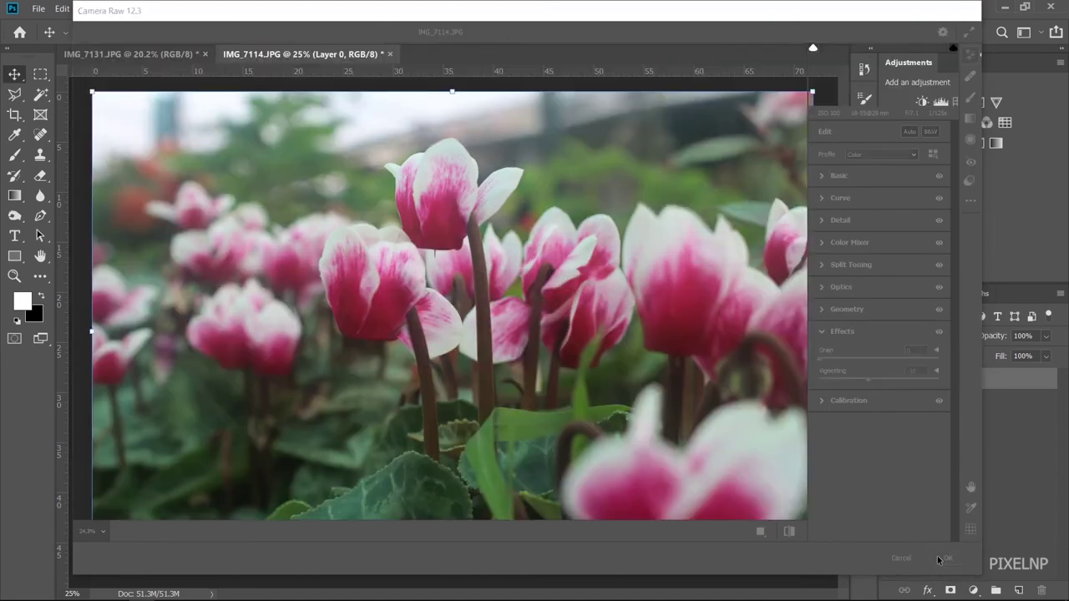